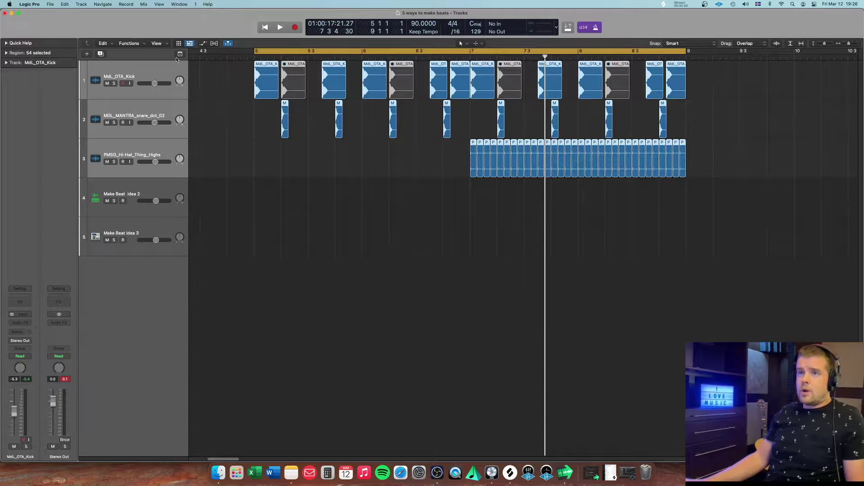
Step: Select the drum sample tracks and look up the kick sample in Splice's search results
click(139, 65)
shift+click(159, 143)
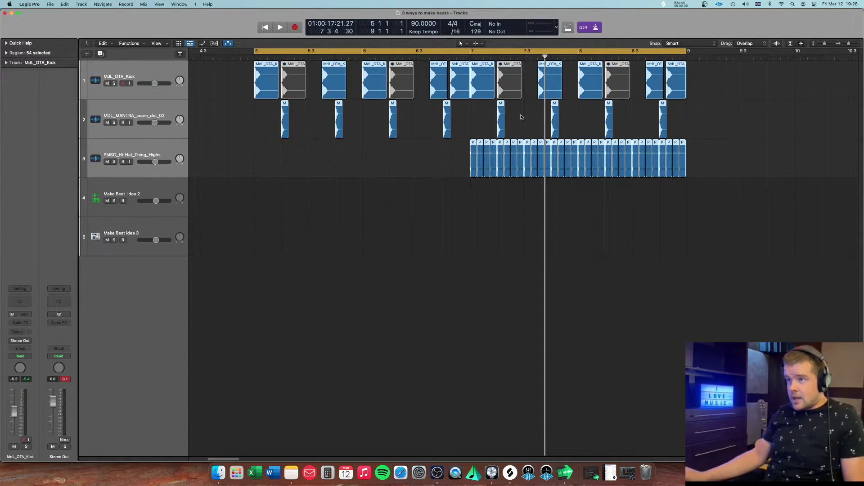
click(510, 473)
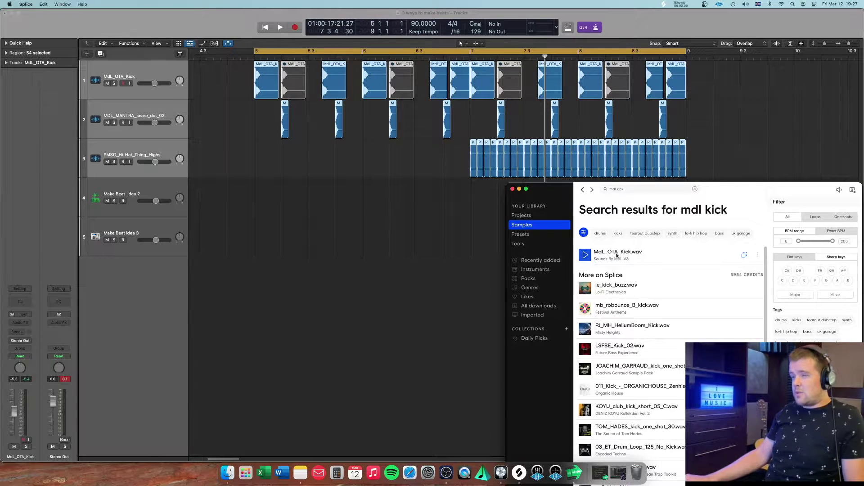
click(519, 190)
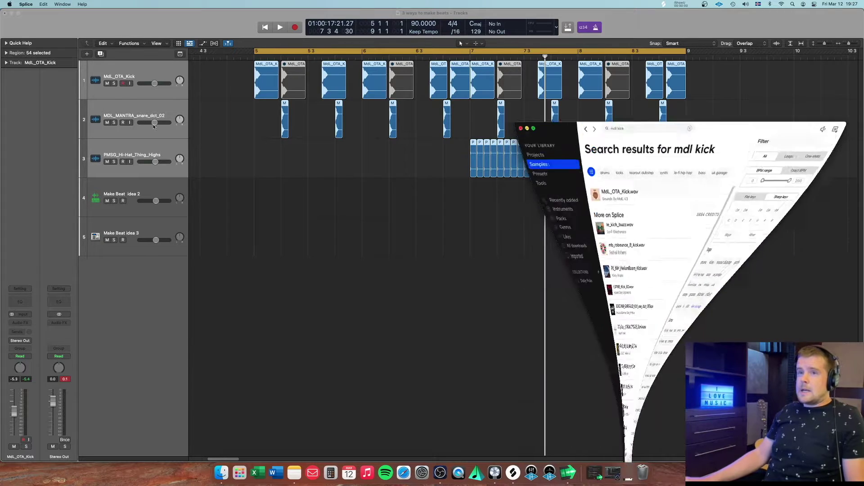
Step: Select the hi-hat, snare and kick tracks together and play back the drum sample beat
click(134, 146)
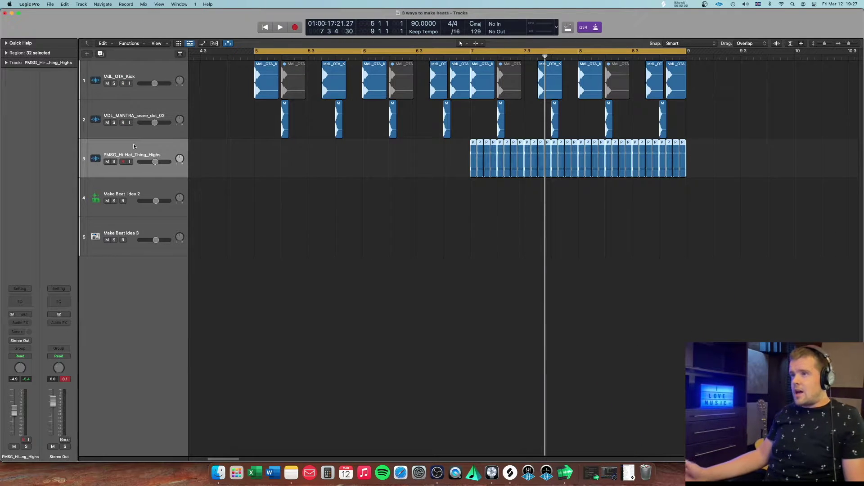
shift+click(153, 113)
shift+click(147, 76)
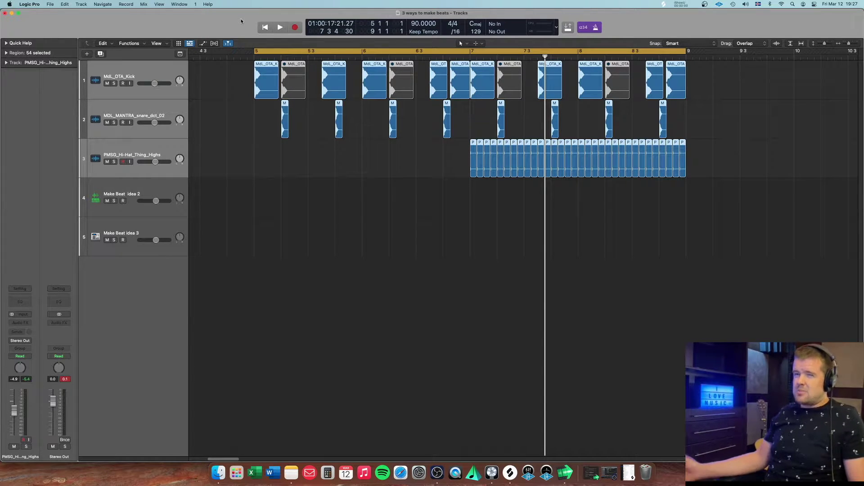
key(space)
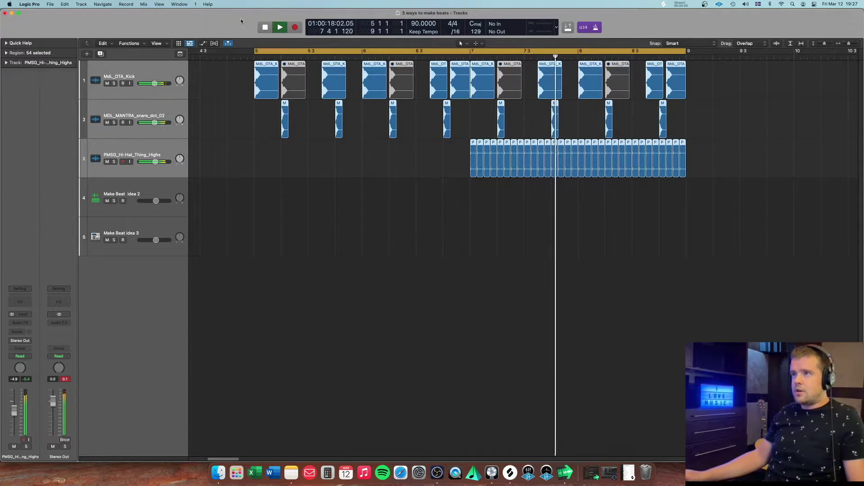
key(space)
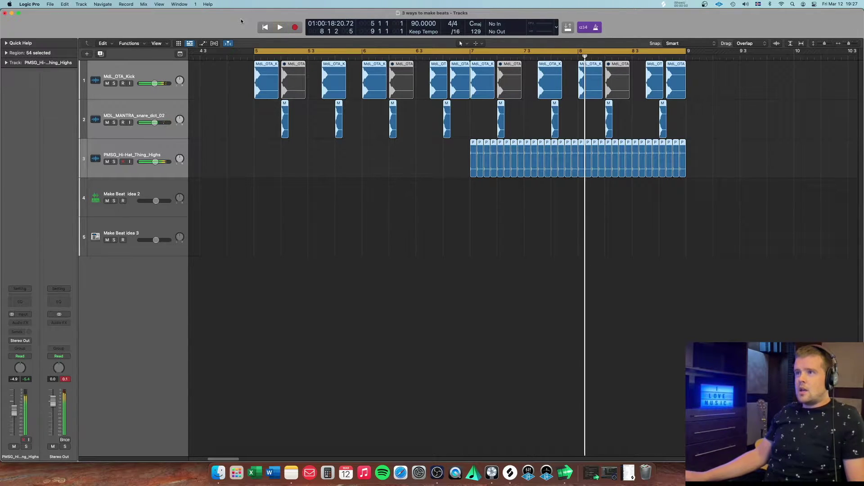
click(160, 75)
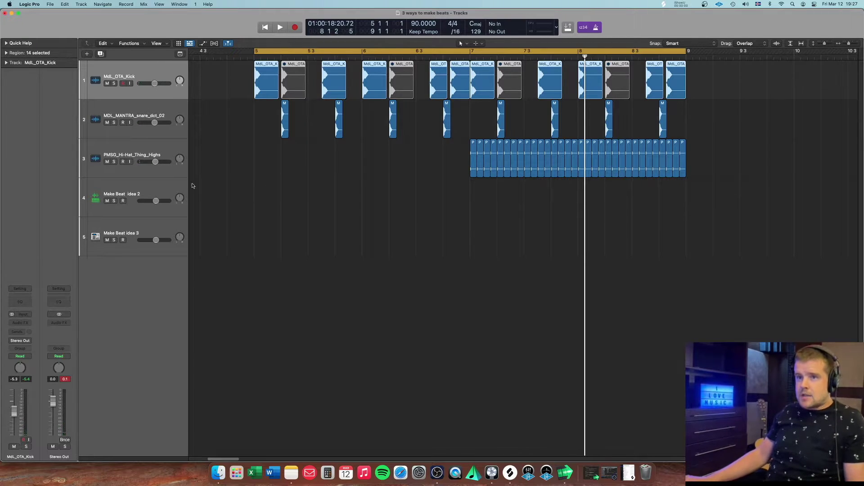
Step: Open the Sampler on Make Beat idea 2, keep the instrument unchanged, and show its MAPPING view
click(159, 194)
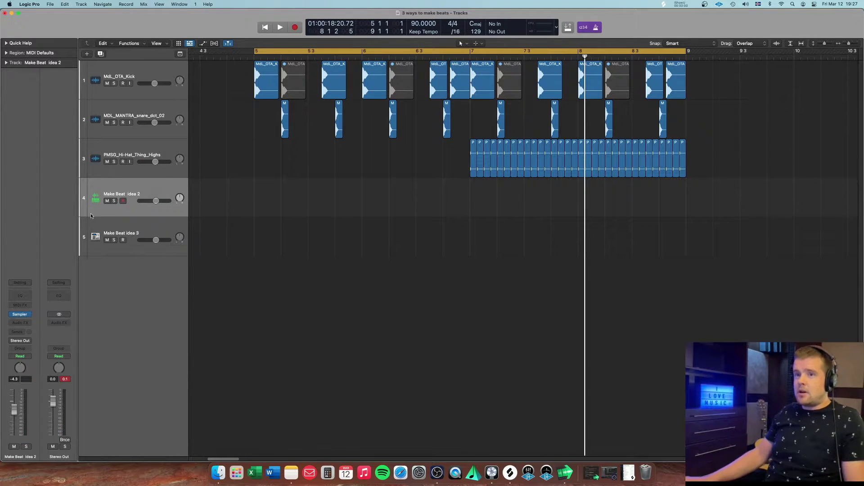
click(24, 316)
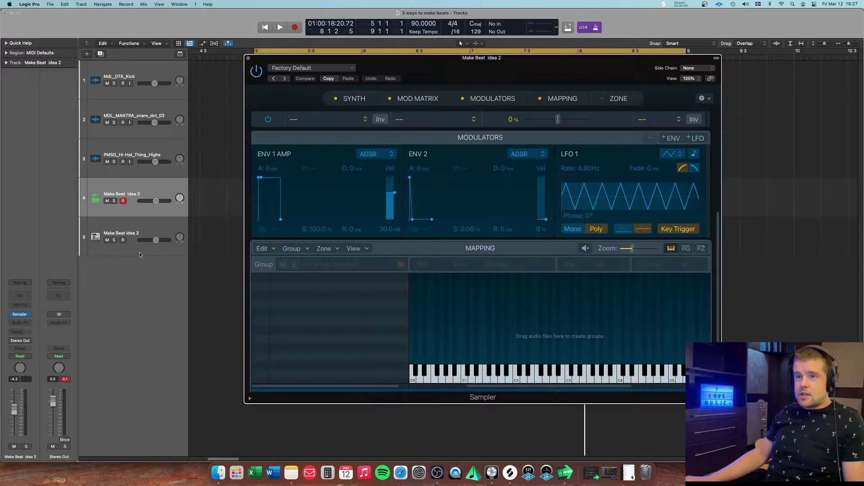
drag(385, 72, 418, 121)
click(27, 315)
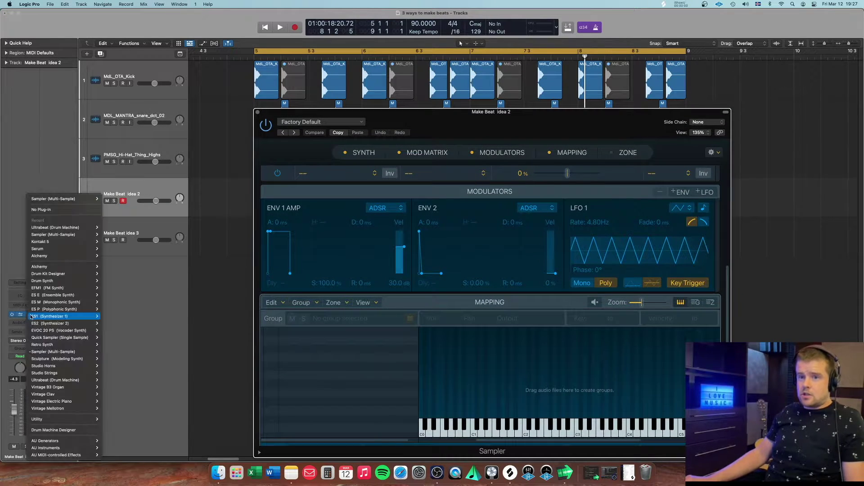
mouse_move(80, 251)
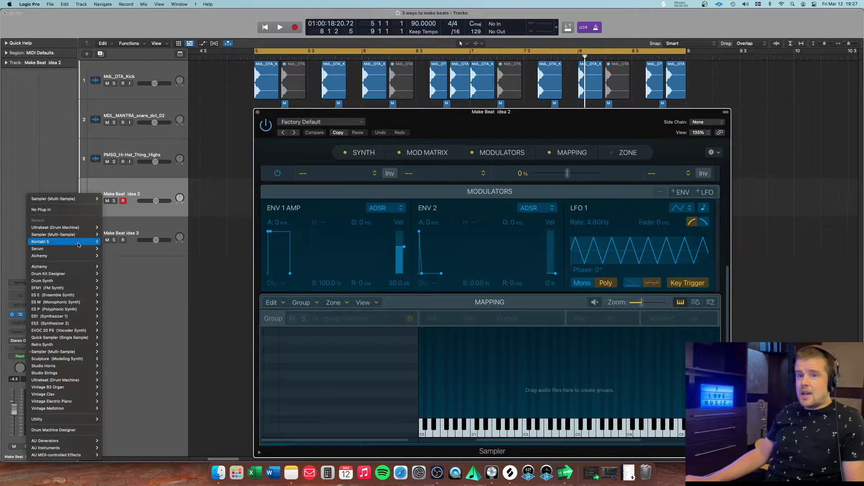
click(446, 116)
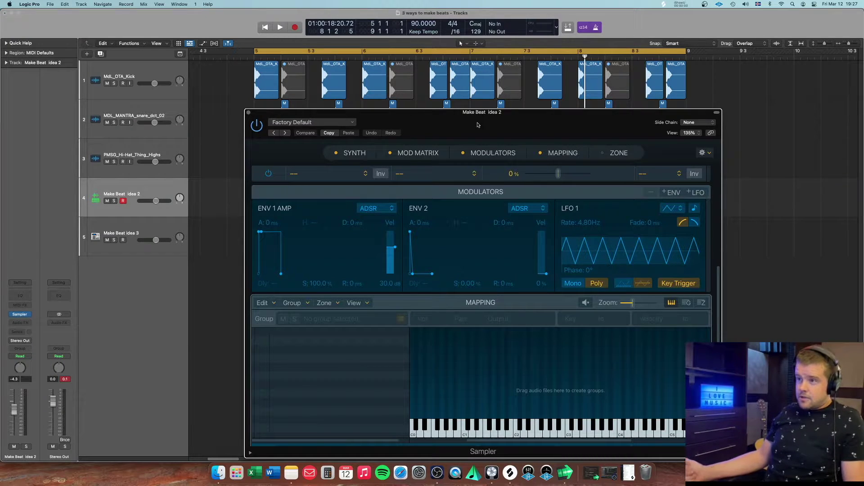
click(561, 153)
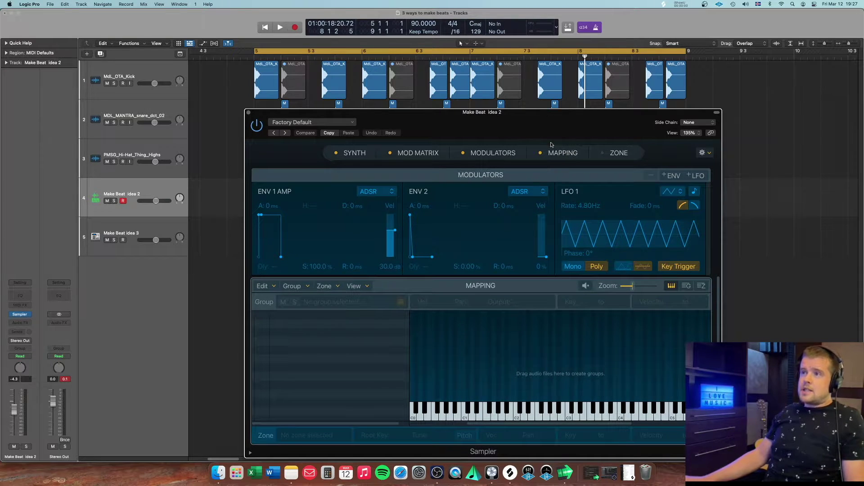
Step: Drag kick, snare and hi-hat regions onto the Sampler keyboard as single-key zones (hi-hat on F#4), then close it
drag(553, 137, 546, 163)
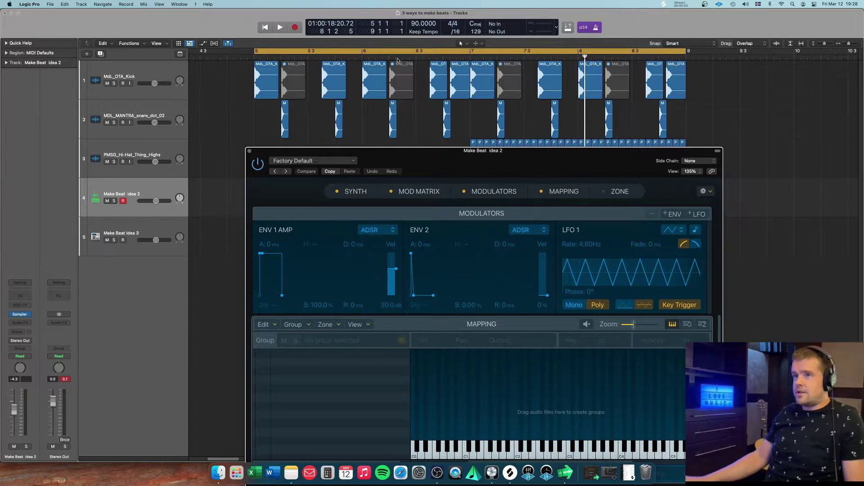
drag(262, 70, 568, 457)
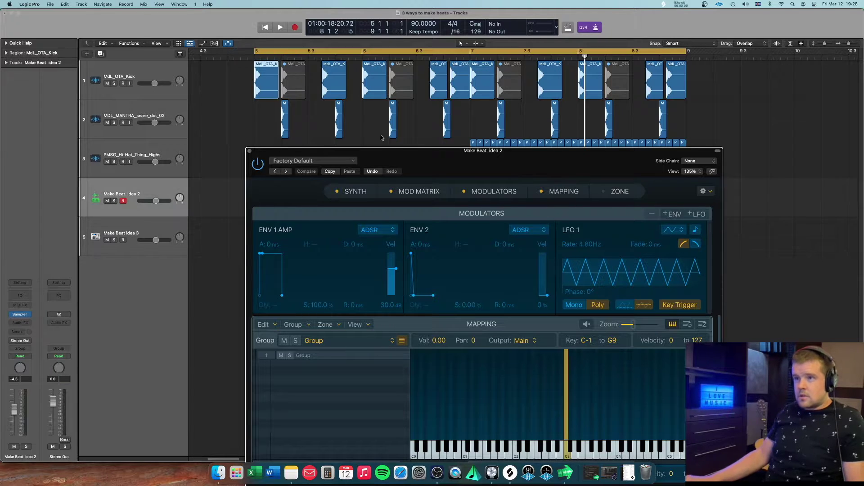
click(284, 112)
drag(284, 112, 583, 453)
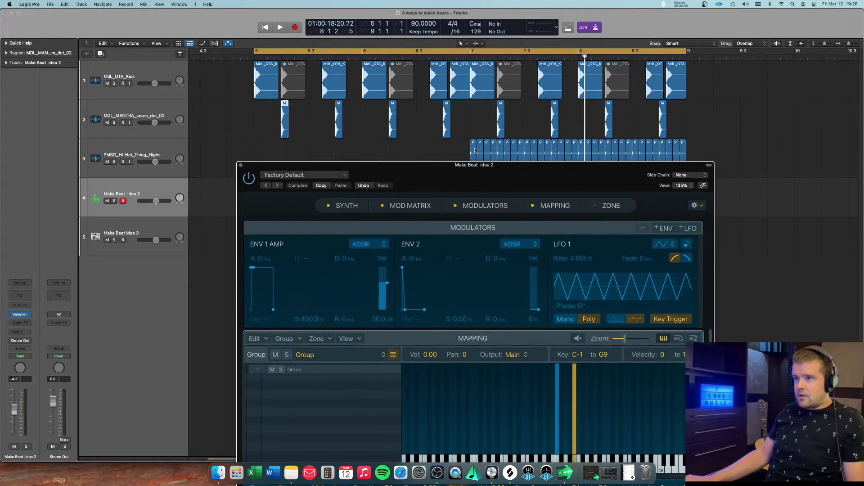
click(474, 150)
drag(474, 143, 584, 459)
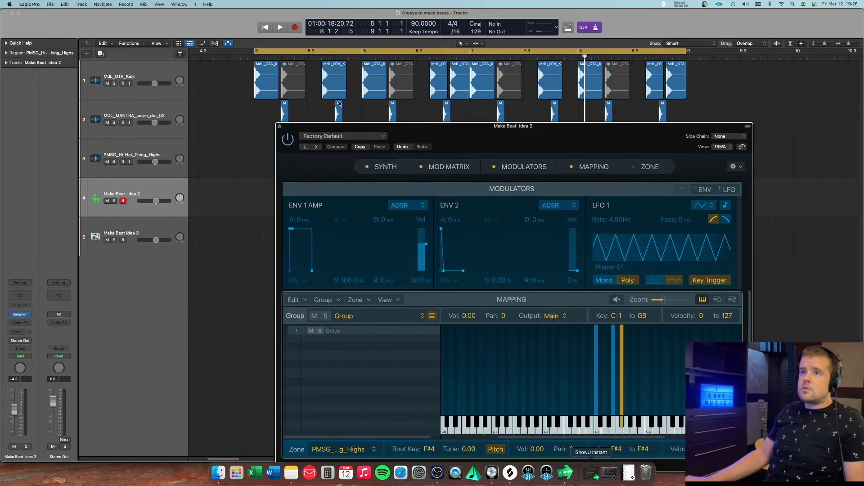
click(279, 126)
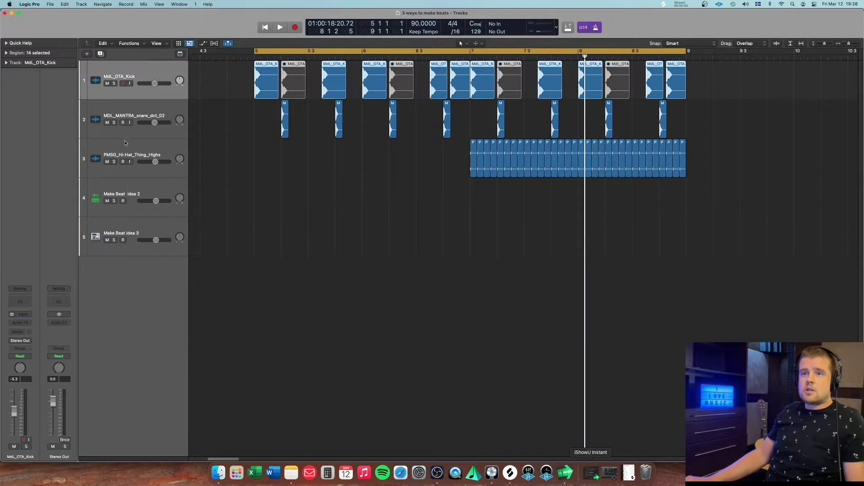
Step: Mute the three drum audio tracks, record-arm Make Beat idea 2, and start recording a beat from bar 5
click(107, 162)
click(114, 187)
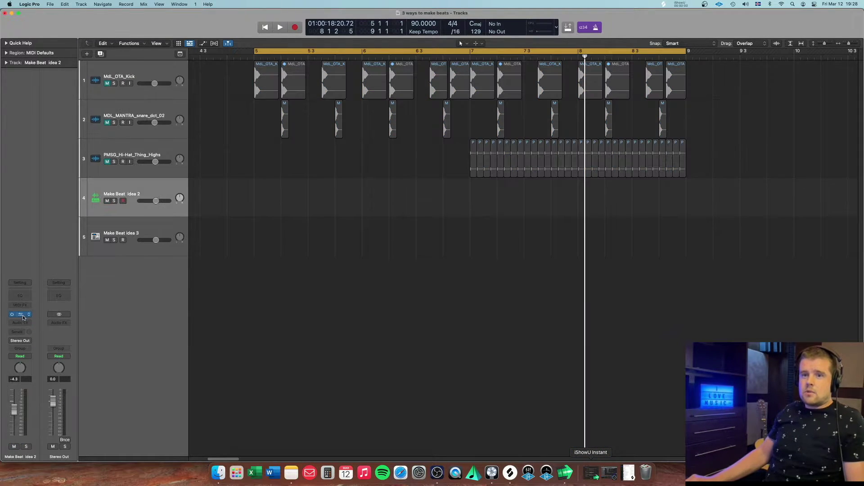
click(26, 315)
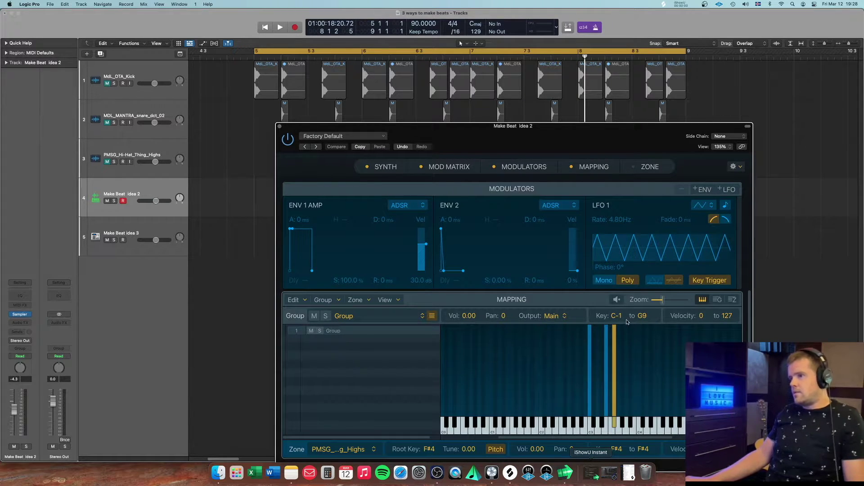
click(279, 127)
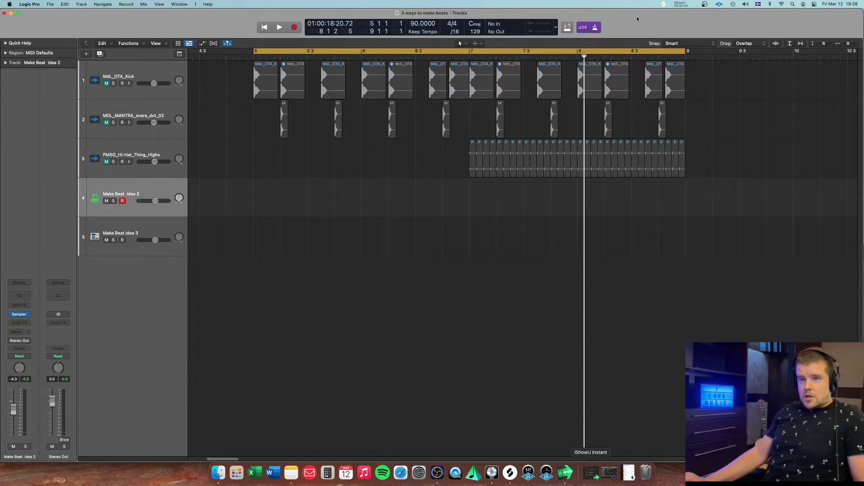
key(space)
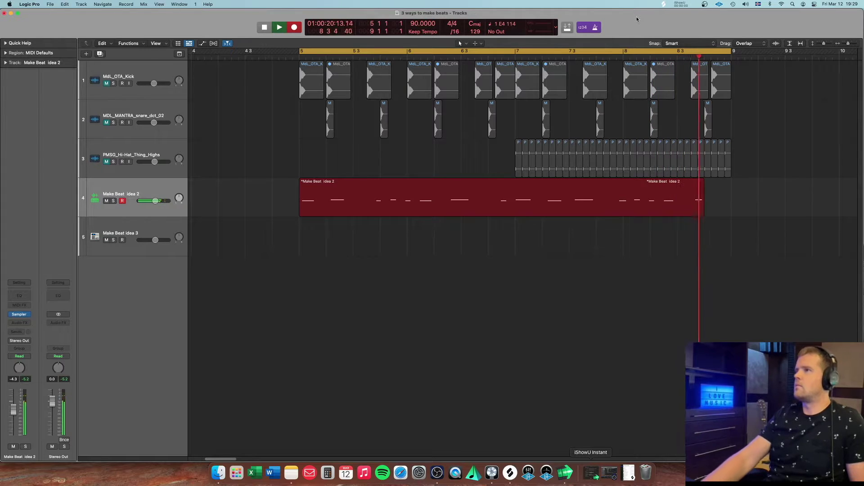
Step: Stop recording, quantize all recorded notes to 1/16, play the beat back, then mute Make Beat idea 2
key(space)
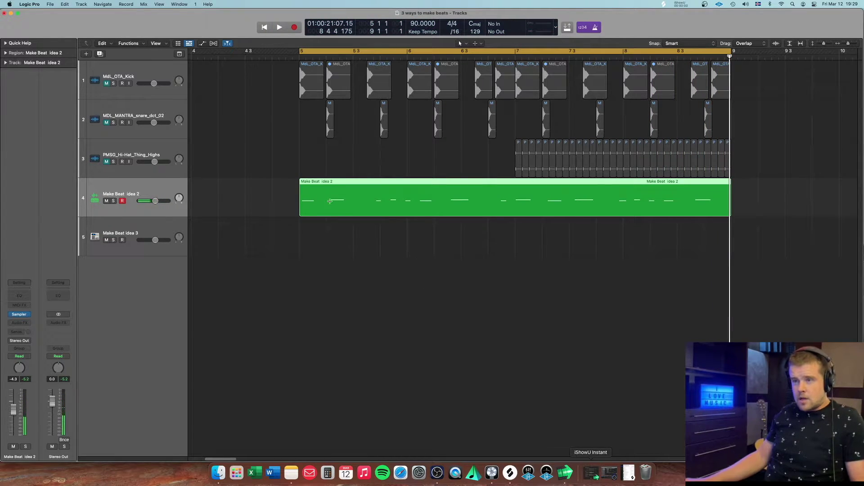
double_click(347, 185)
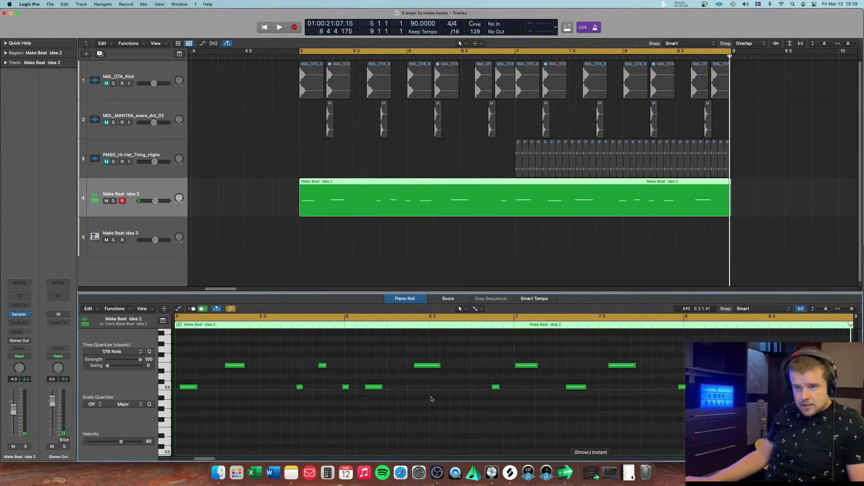
key(super+a)
key(q)
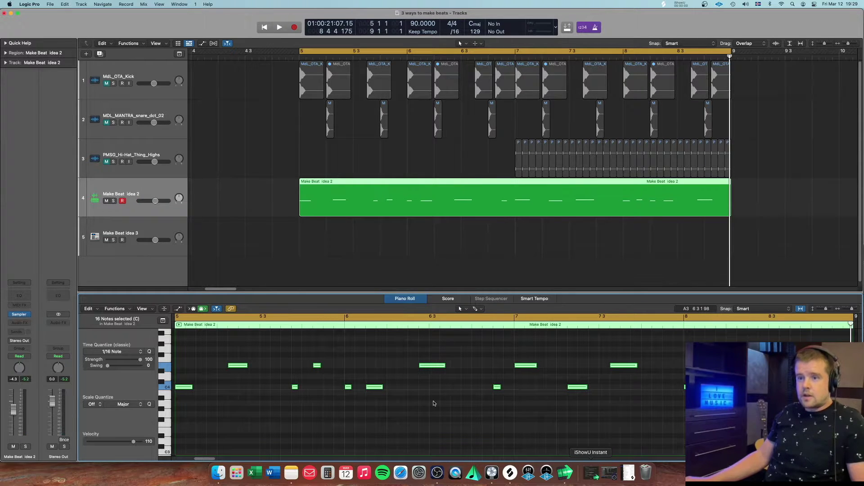
key(p)
key(space)
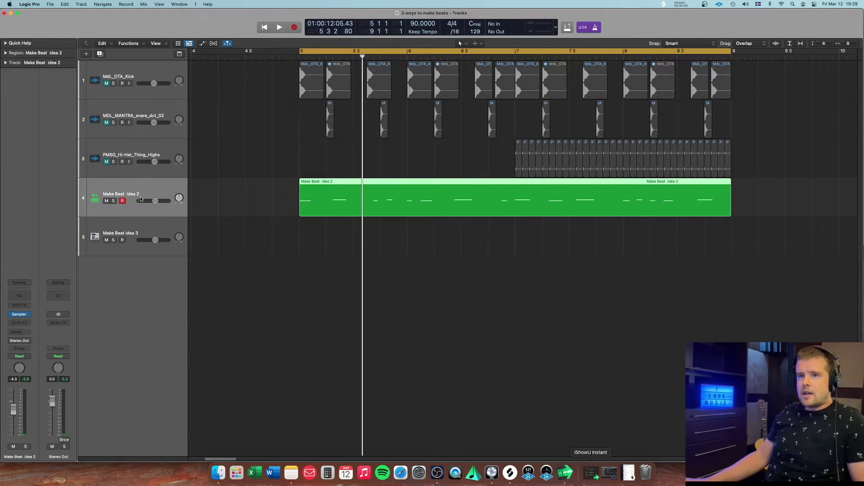
click(108, 202)
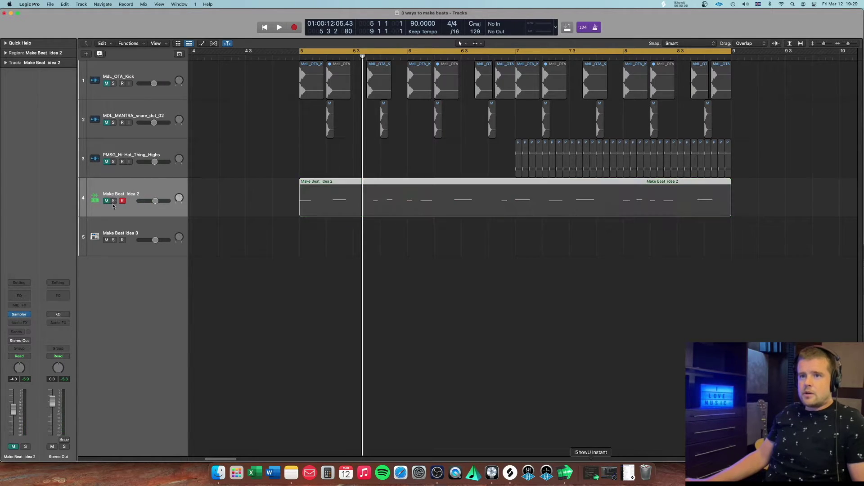
Step: Load Ultrabeat on the Make Beat idea 3 track and browse its settings list without loading a preset
click(156, 221)
click(21, 314)
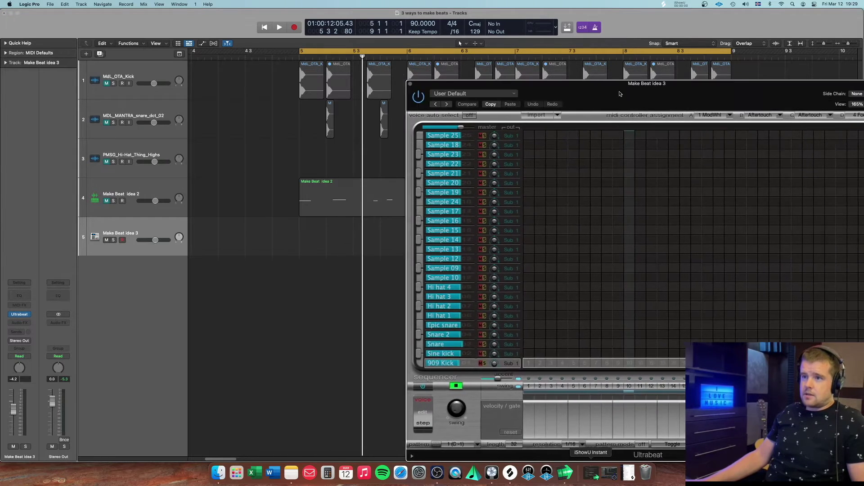
drag(619, 84, 514, 87)
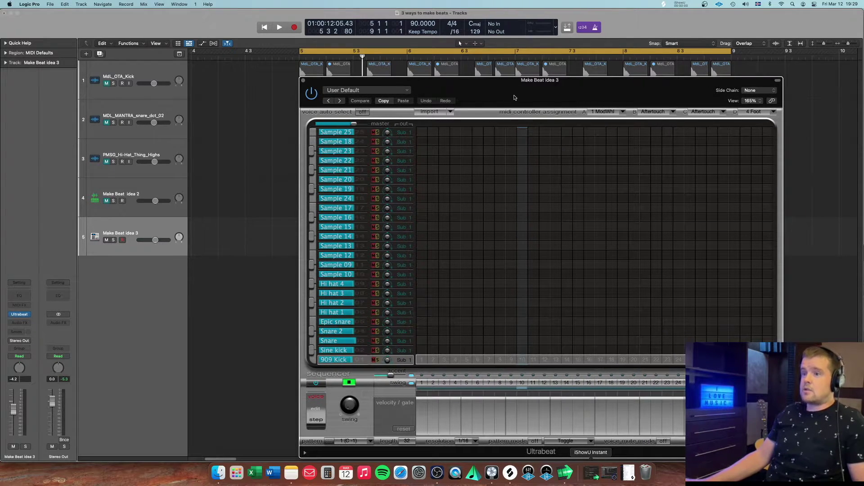
click(360, 90)
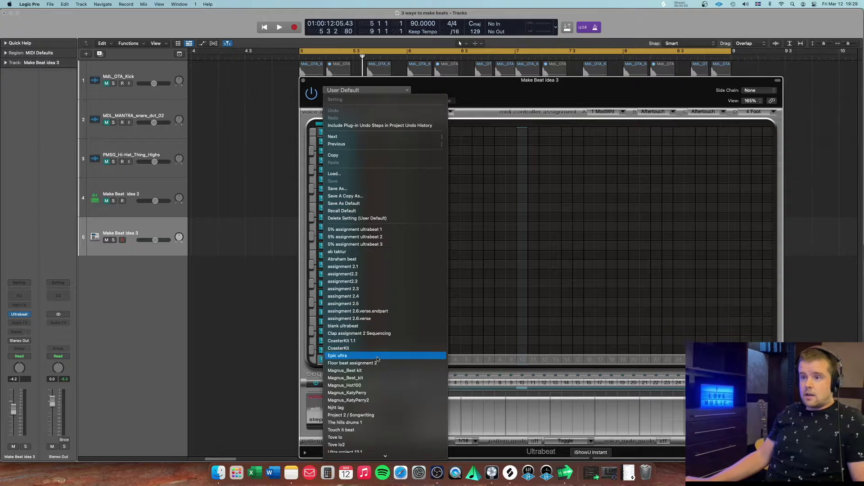
scroll(377, 359, down, 3)
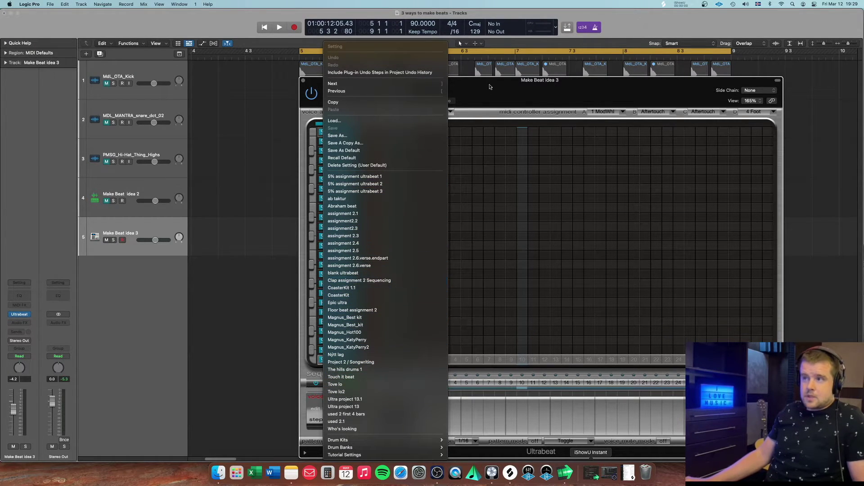
click(508, 82)
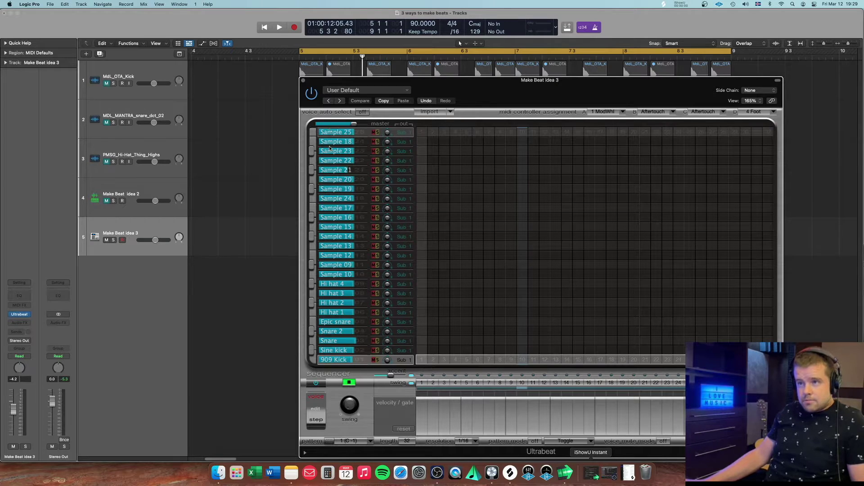
Step: Start the Ultrabeat pattern with a 909 Kick hit on step 1 and a Snare 2 hit on step 5
click(333, 323)
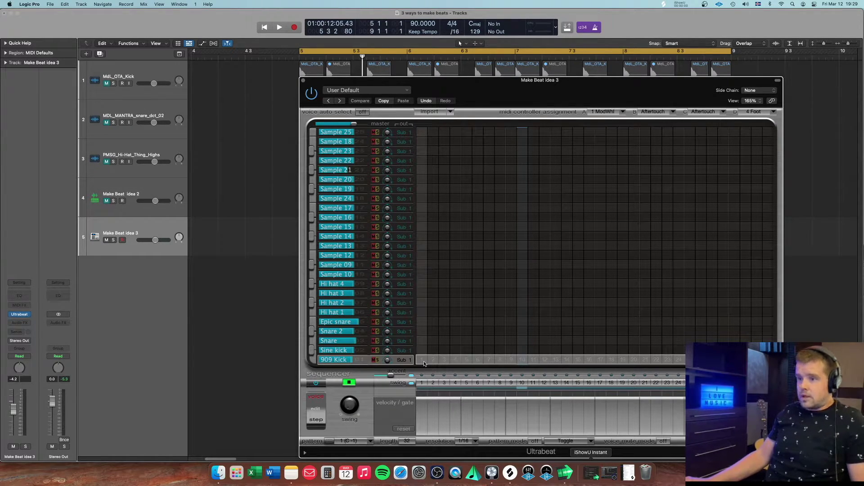
key(Up)
key(Down)
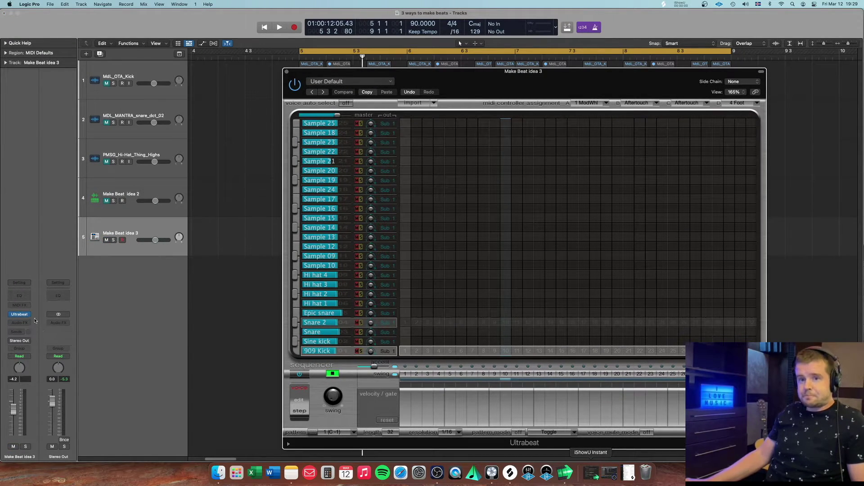
click(405, 353)
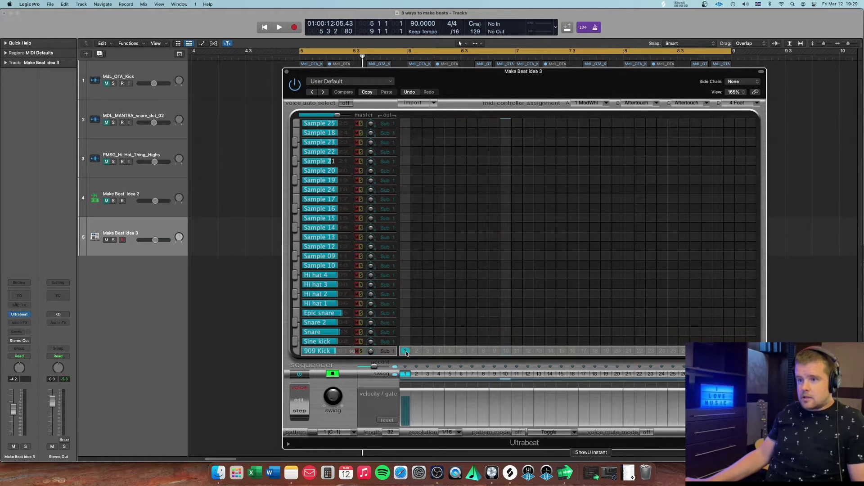
click(449, 322)
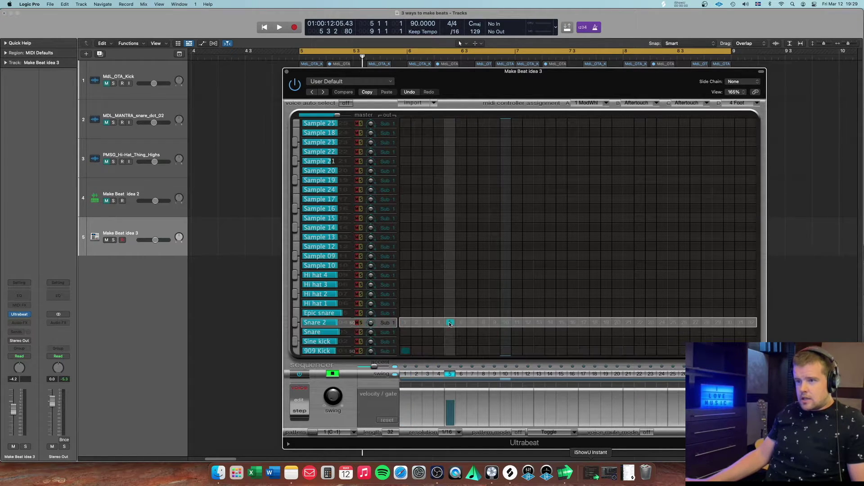
click(493, 375)
click(494, 375)
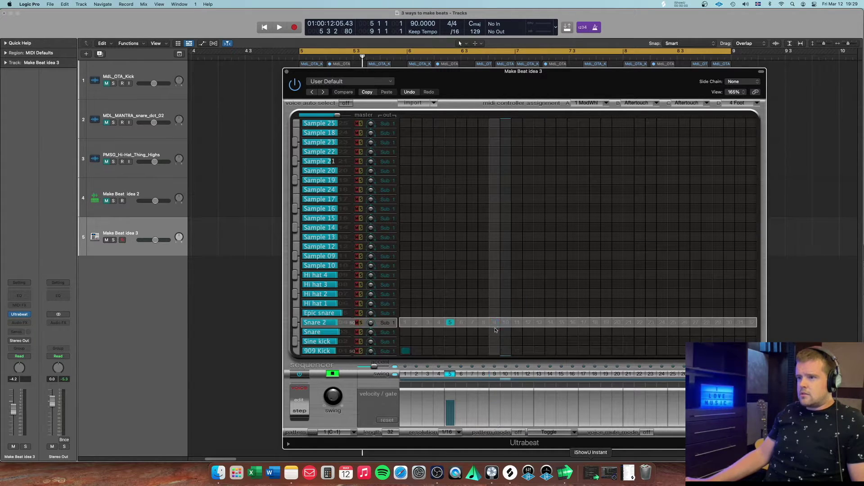
Step: Add 909 Kick hits on steps 9, 17 and 25 and Snare 2 hits on steps 13, 21 and 29
click(341, 356)
click(495, 351)
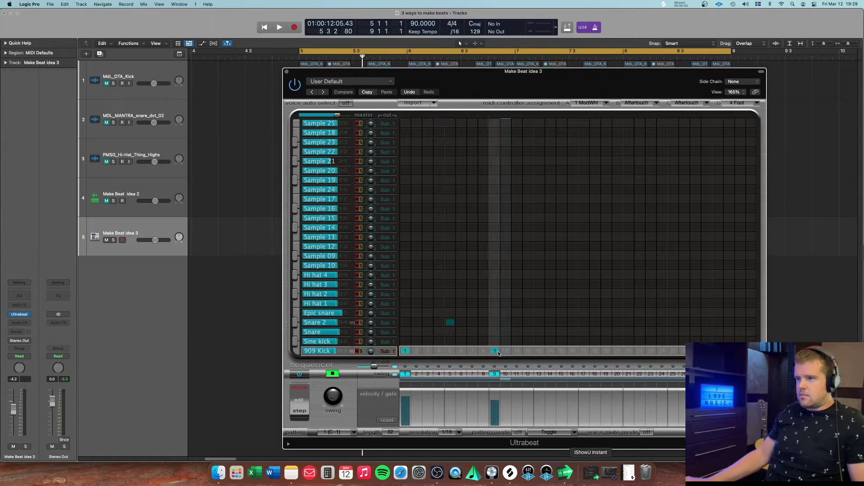
click(539, 351)
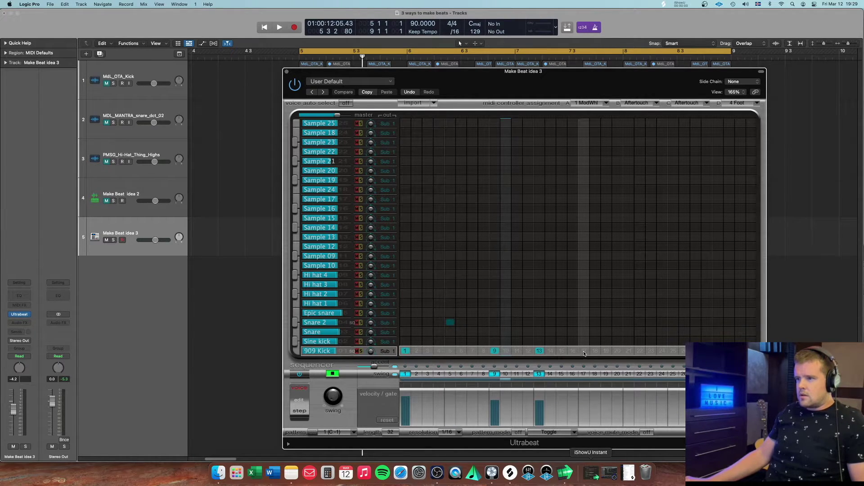
click(538, 351)
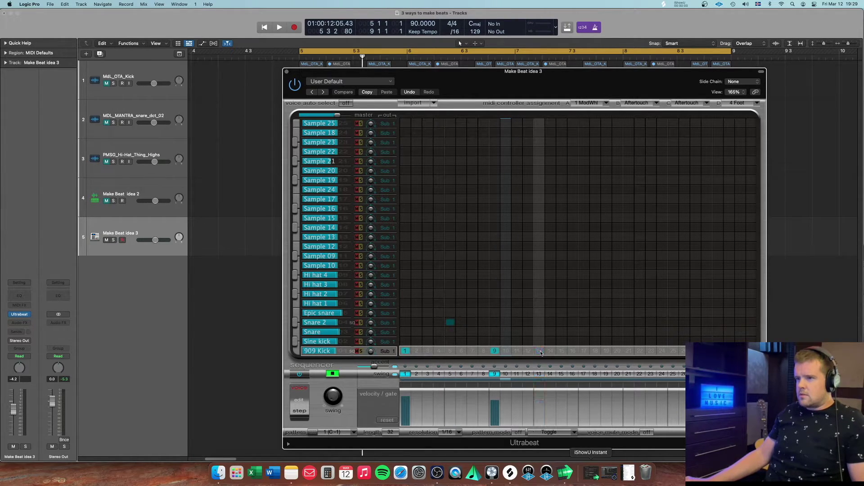
click(584, 351)
click(673, 351)
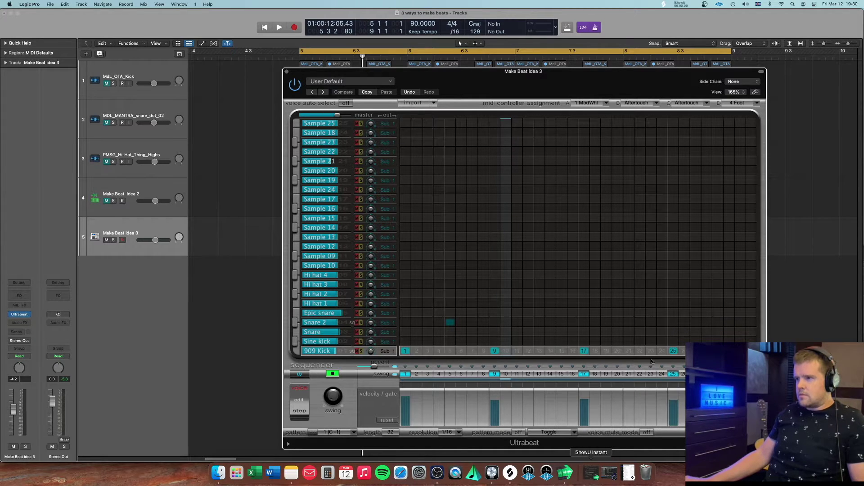
click(538, 322)
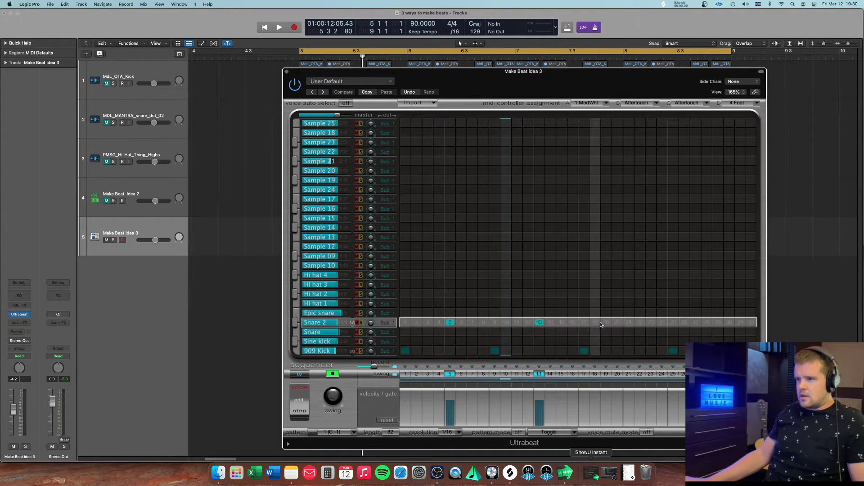
click(628, 322)
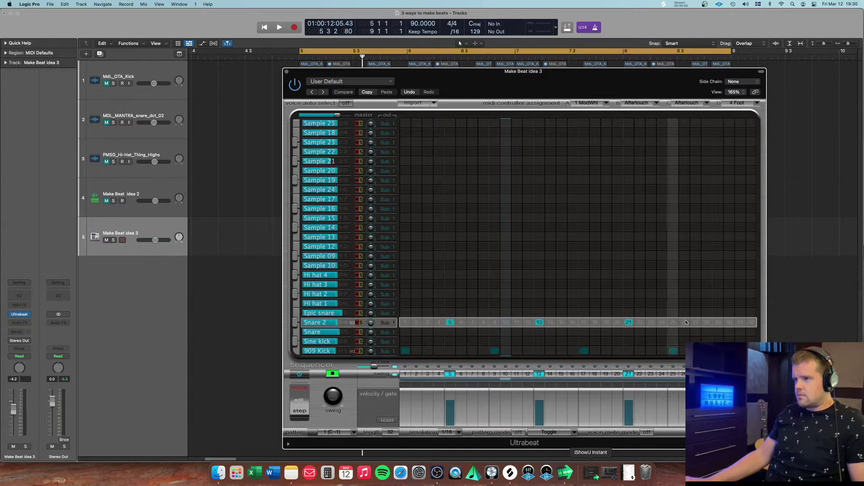
click(718, 322)
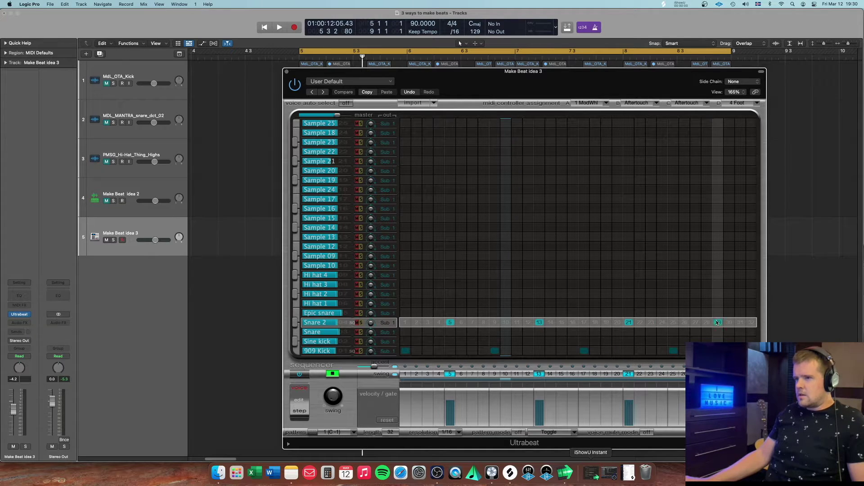
Step: Add Hi hat 2 hits on every odd step from 1 through 31
click(407, 294)
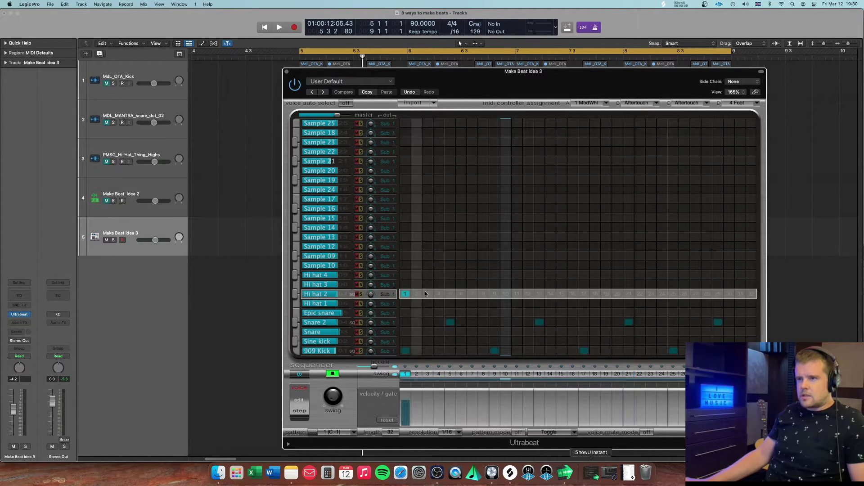
click(427, 294)
click(450, 294)
click(472, 293)
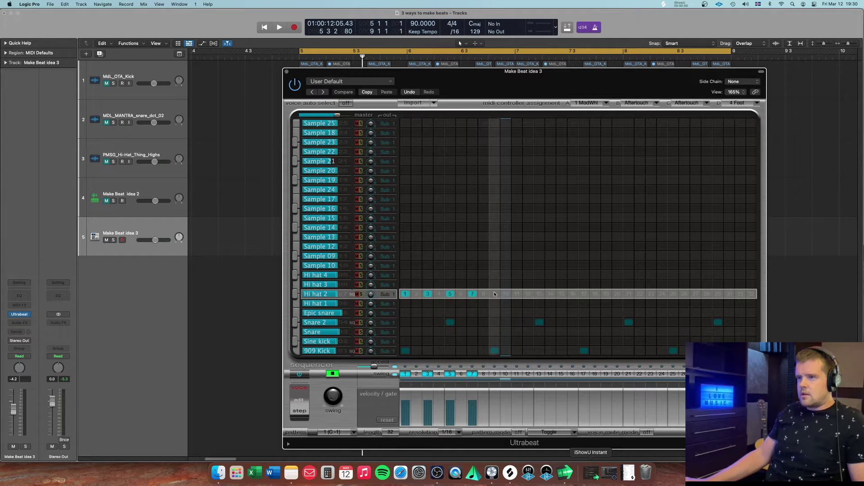
click(494, 294)
click(516, 294)
click(539, 294)
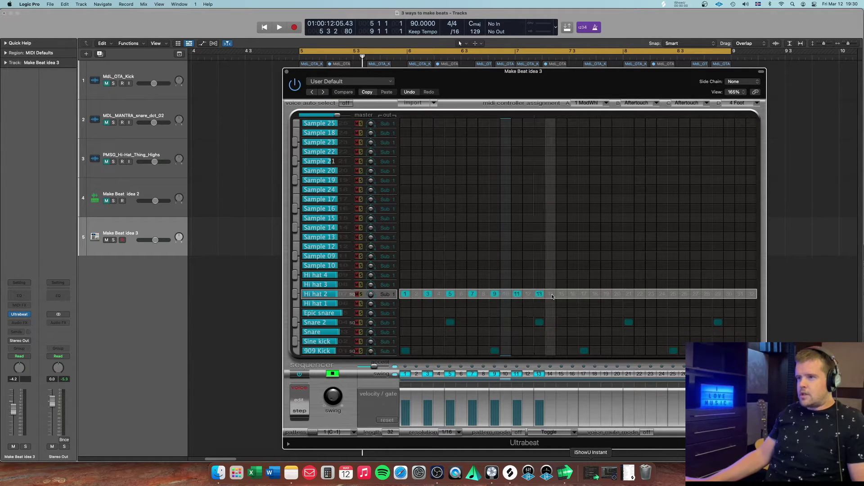
click(561, 294)
click(573, 294)
click(583, 294)
click(594, 294)
click(606, 294)
click(595, 294)
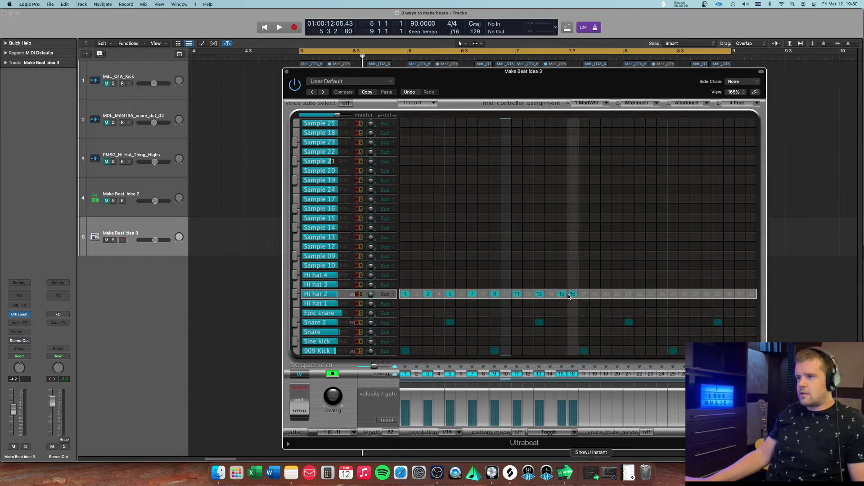
click(573, 294)
click(606, 293)
click(606, 294)
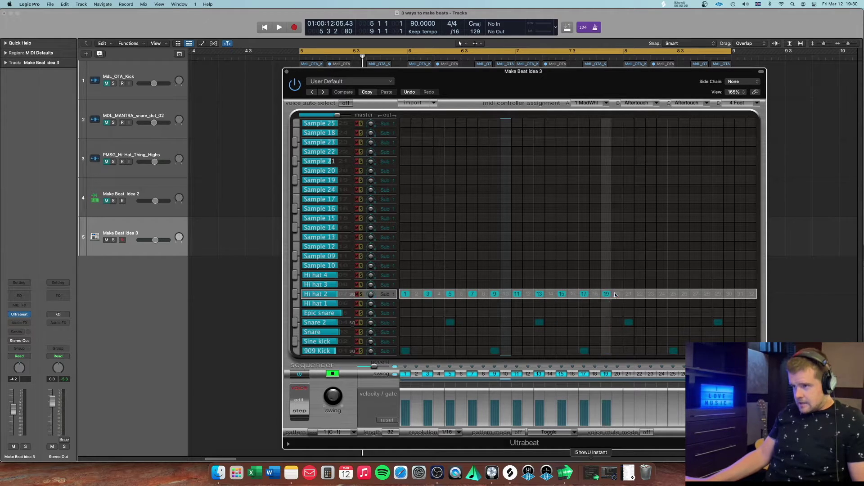
click(628, 294)
click(651, 294)
click(673, 293)
click(695, 294)
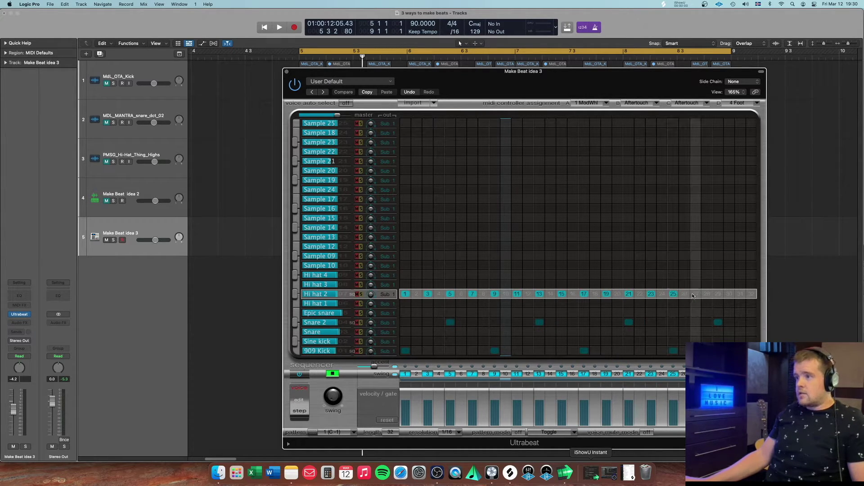
click(718, 294)
click(740, 294)
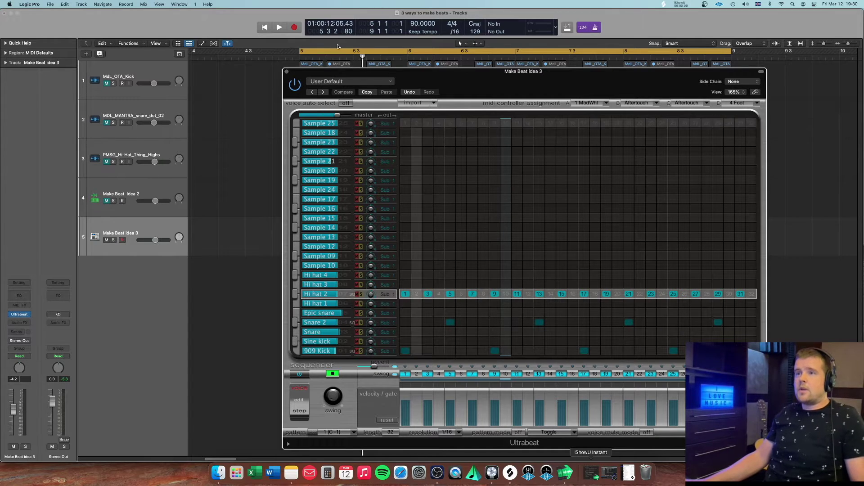
Step: Play the pattern and add Hi hat 2 hits on steps 30 and 32
drag(457, 84, 500, 83)
key(space)
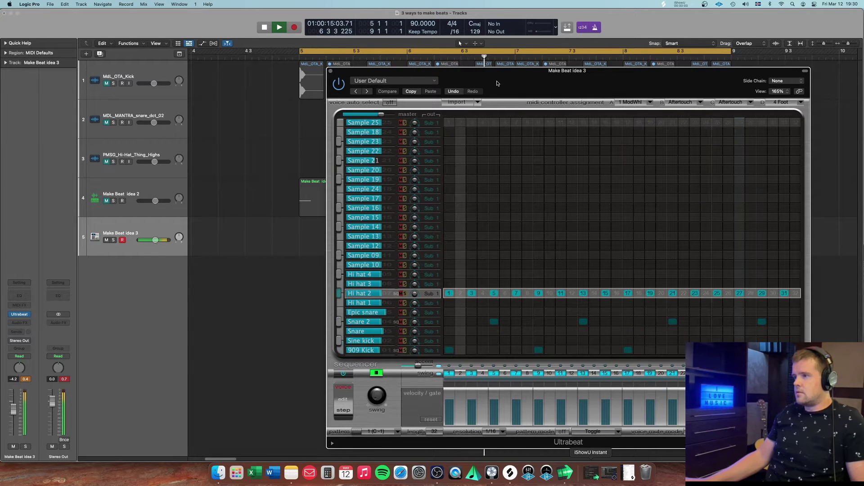
click(773, 294)
click(796, 293)
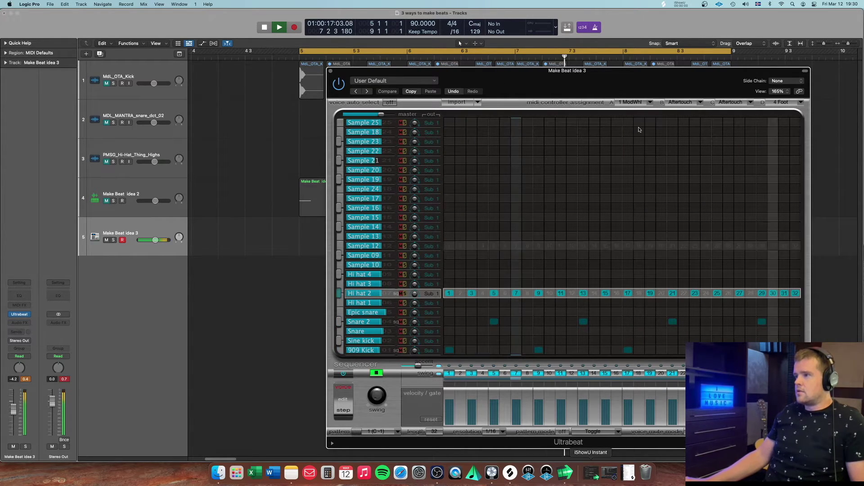
drag(614, 83, 613, 82)
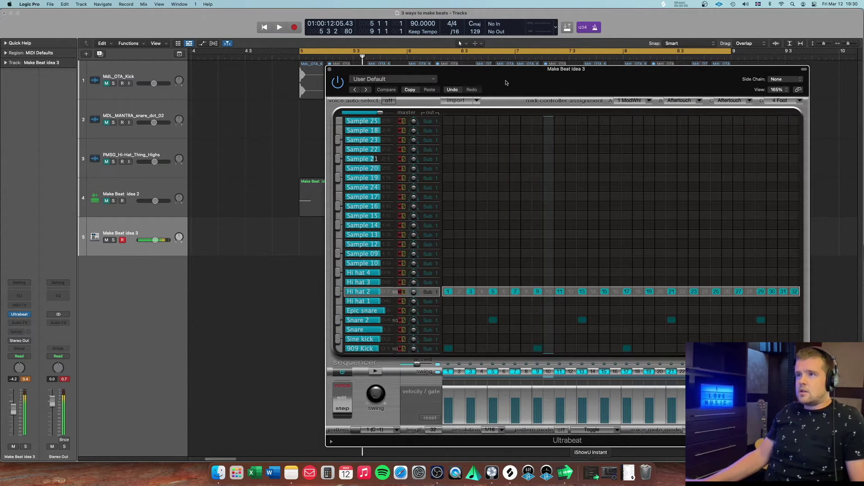
drag(502, 83, 631, 56)
Step: Drag the Ultrabeat pattern onto Make Beat idea 3 at bar 5, close Ultrabeat, and play the new region
key(space)
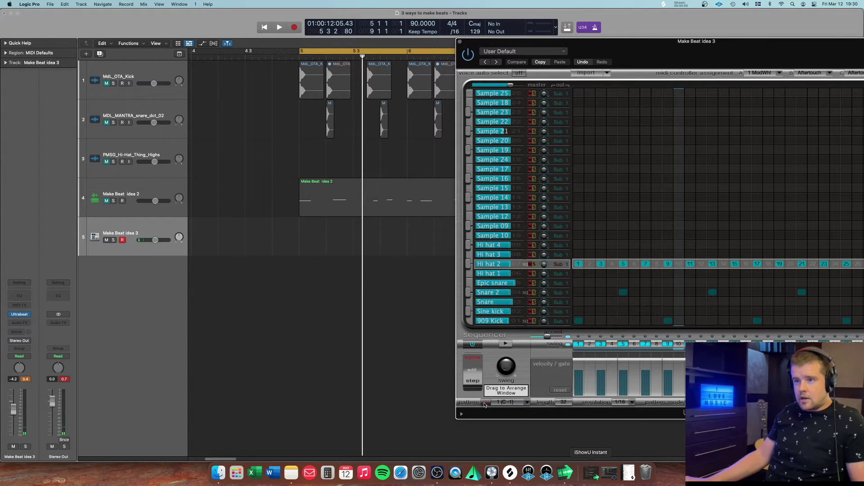
drag(485, 404, 309, 241)
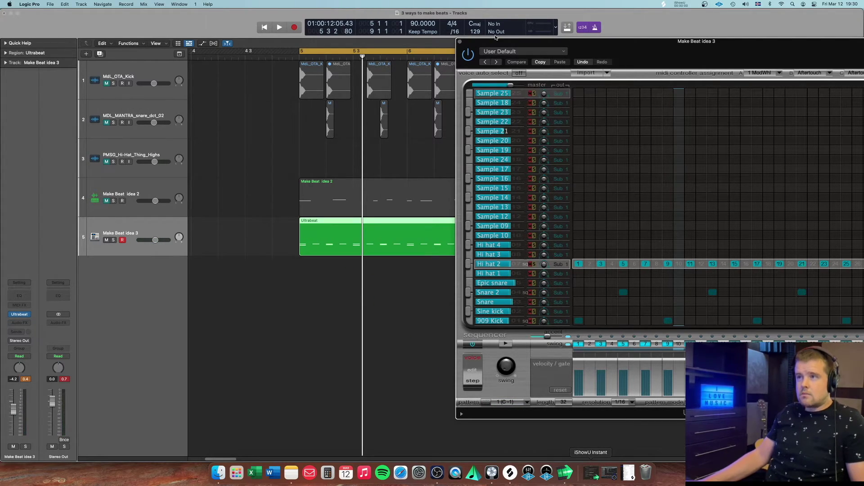
click(461, 43)
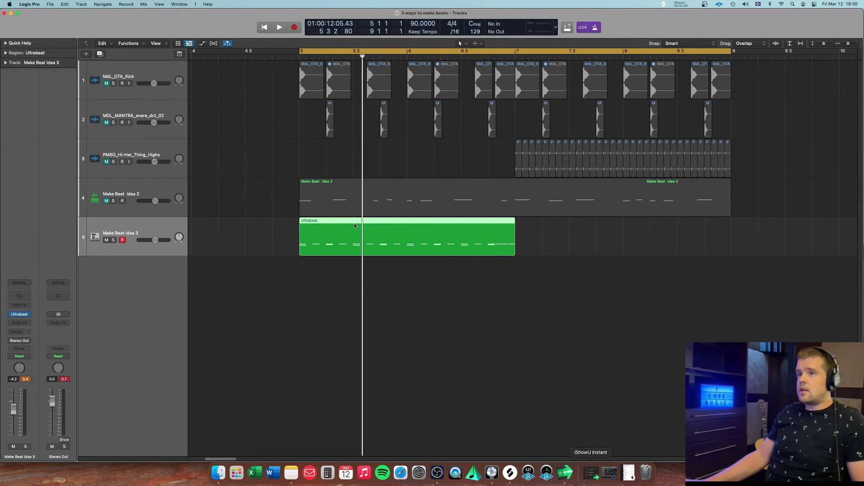
key(space)
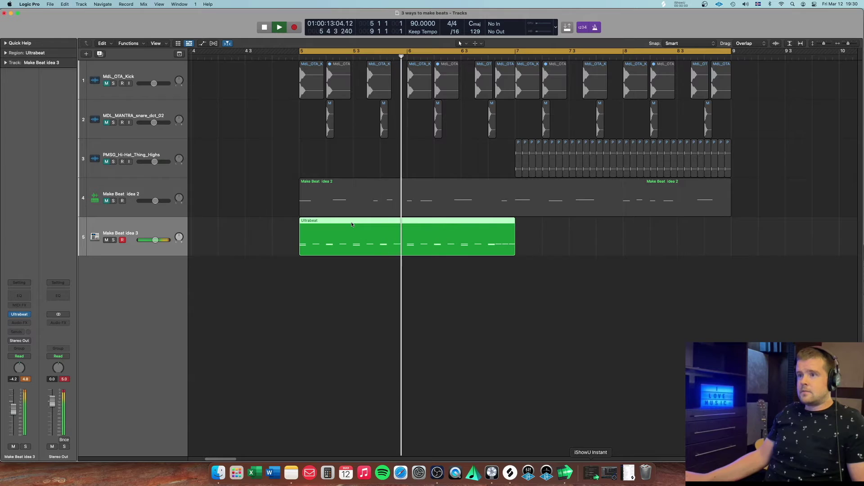
key(space)
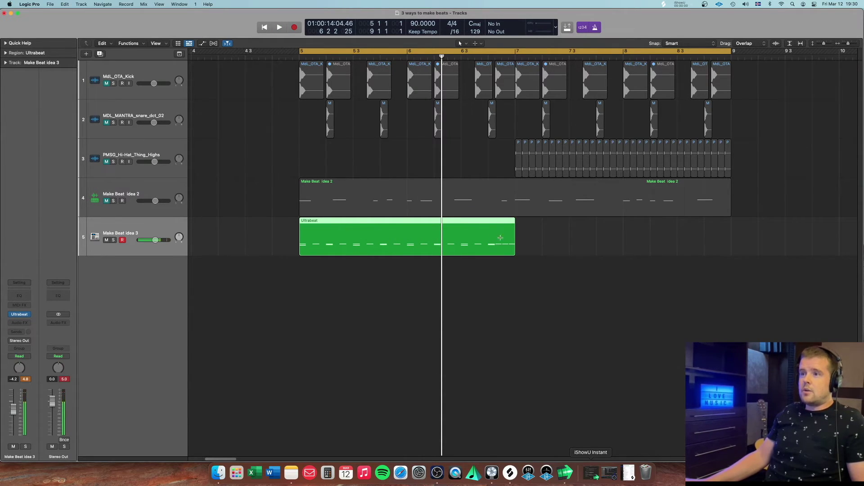
click(295, 229)
click(315, 231)
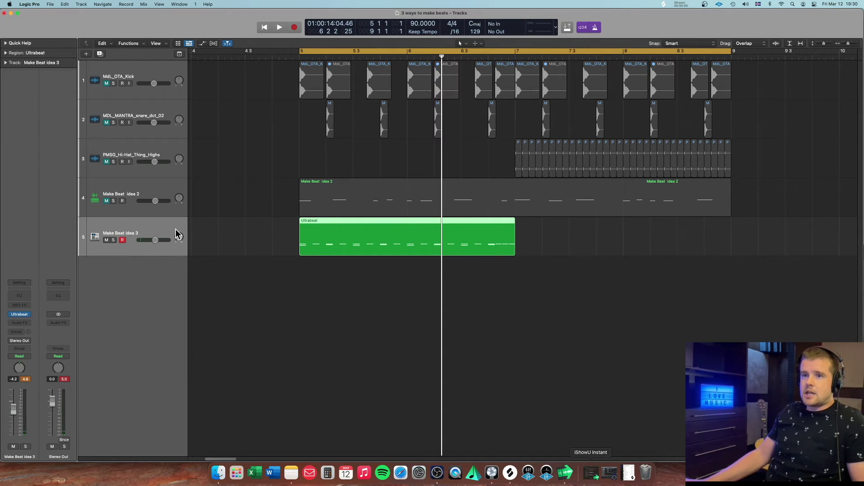
Step: Split the Ultrabeat region into tracks with Separate by Note Pitch
right_click(347, 223)
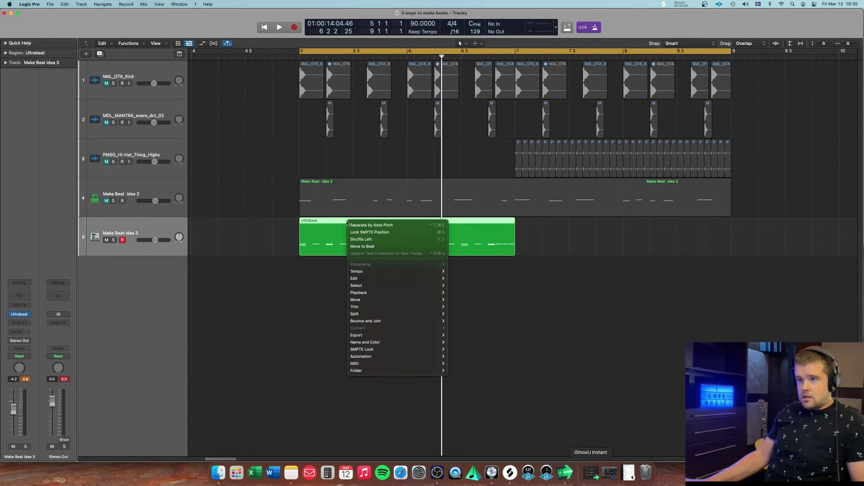
right_click(318, 222)
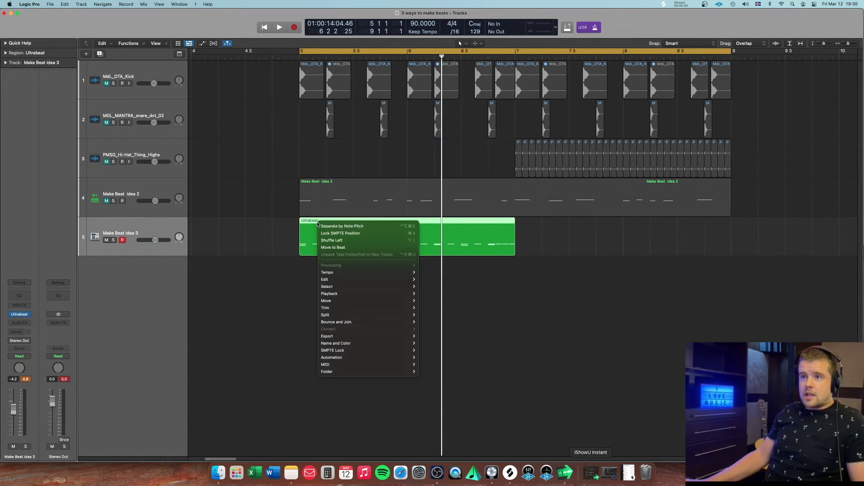
click(369, 228)
Step: Check each split track from 5 to 8, then add a new empty track below track 6
click(143, 266)
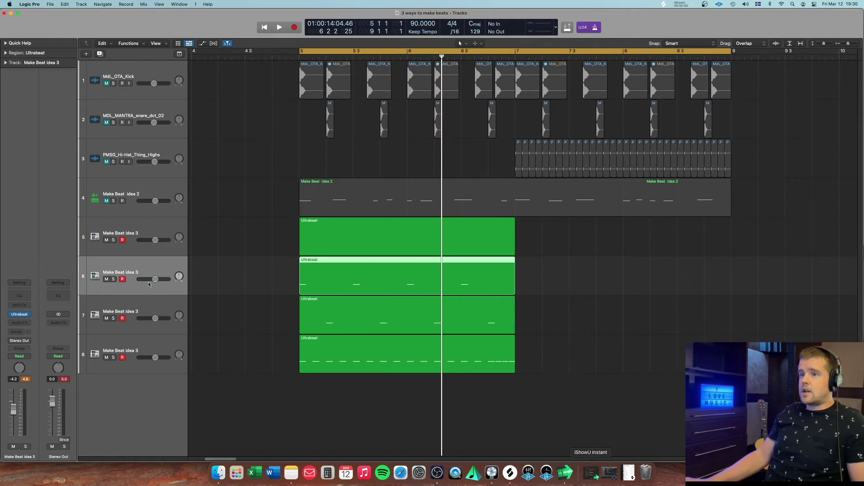
click(141, 344)
click(144, 306)
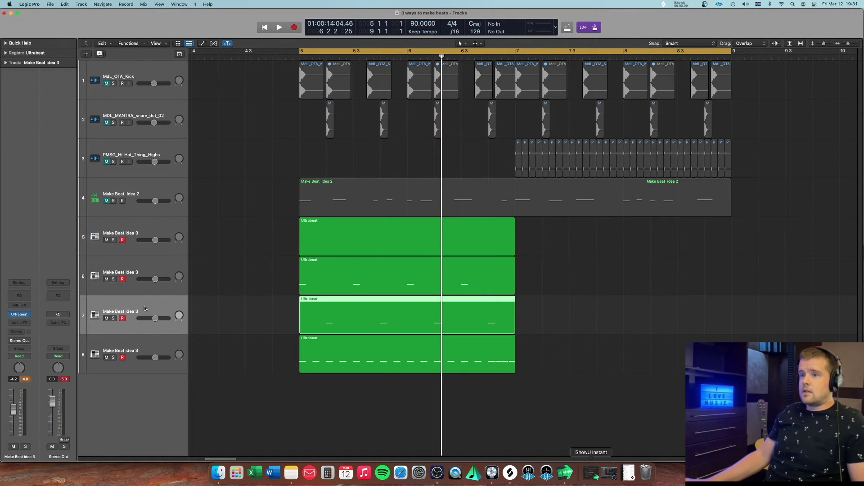
click(145, 271)
key(Down)
click(145, 232)
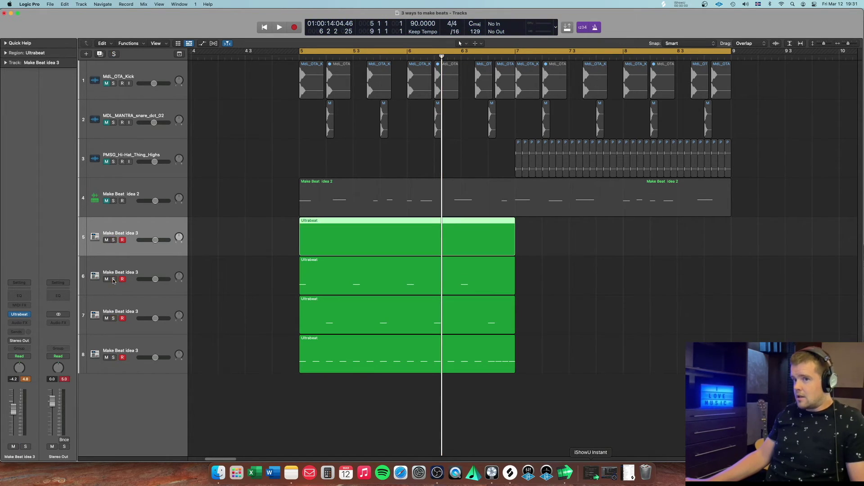
click(144, 264)
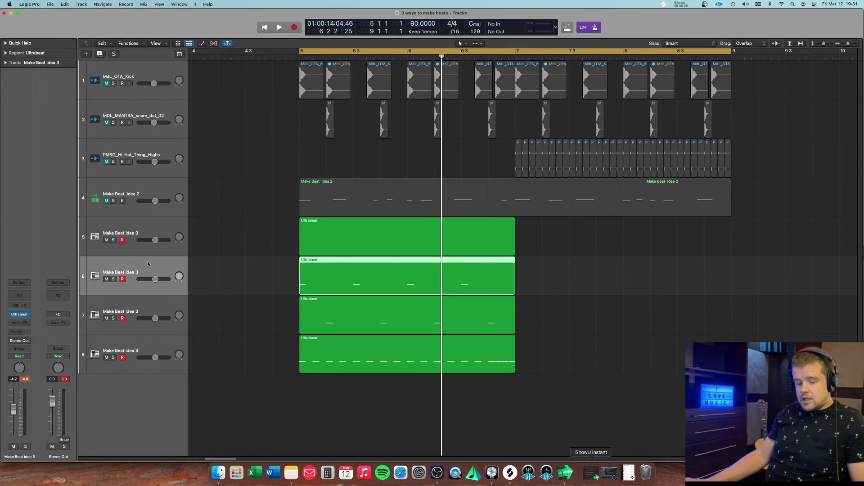
key(super+d)
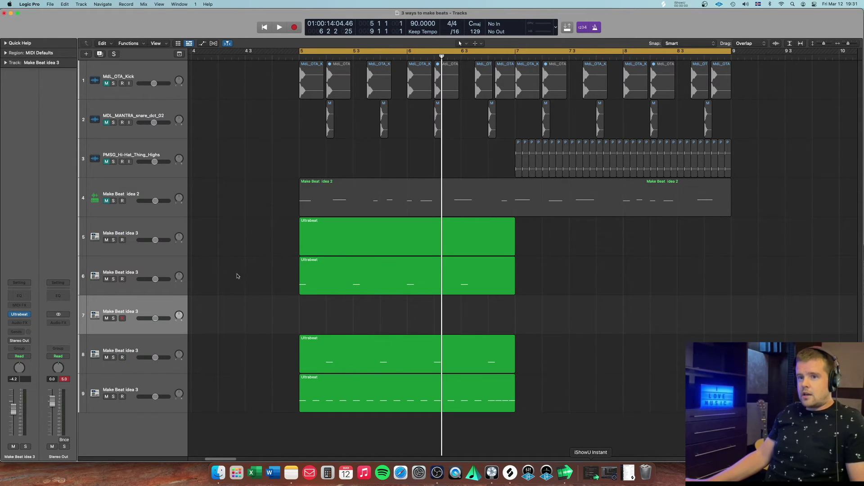
Step: Move track 6's region onto the new track, then delete the original region and the empty track
drag(345, 266, 343, 298)
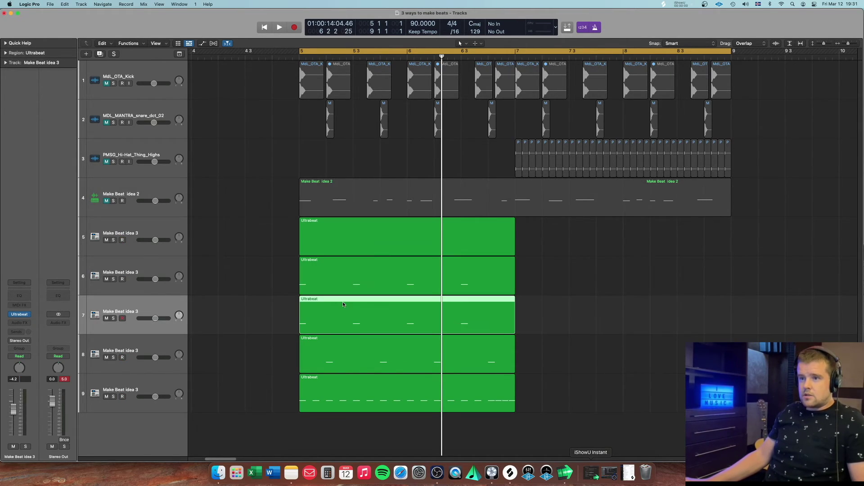
click(137, 270)
key(Delete)
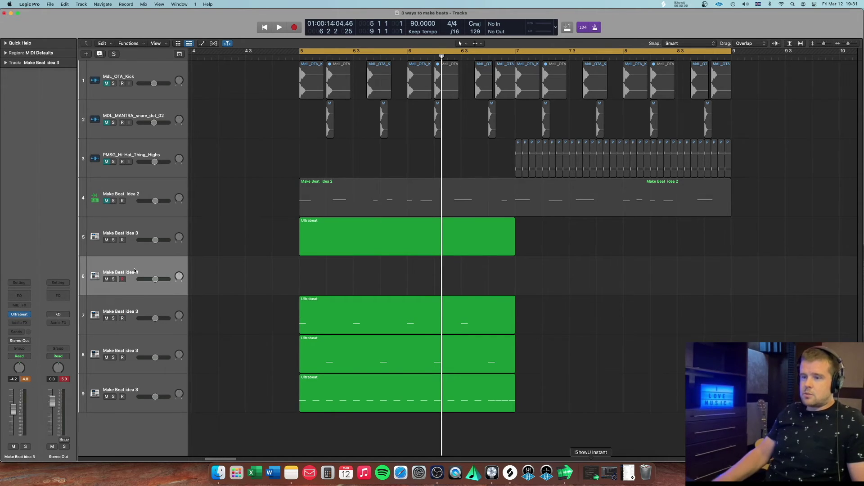
key(Delete)
Step: Solo the new track 6, play it back, and stop Ultrabeat's own step playback
click(113, 279)
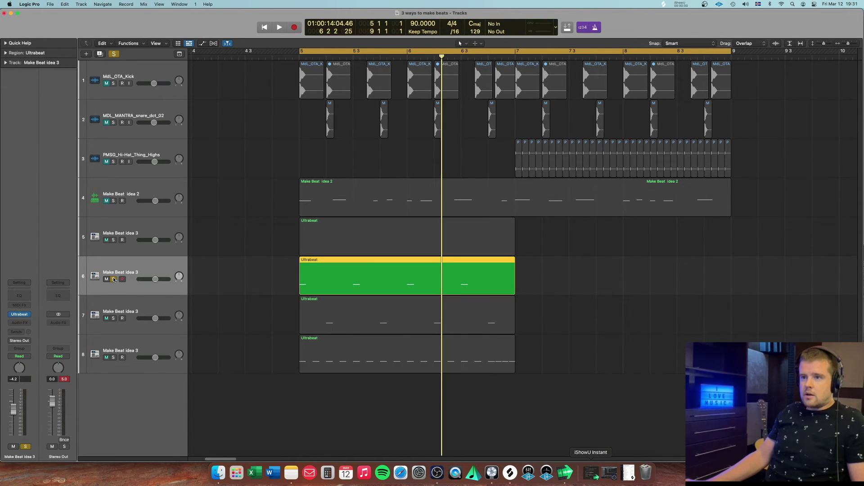
key(space)
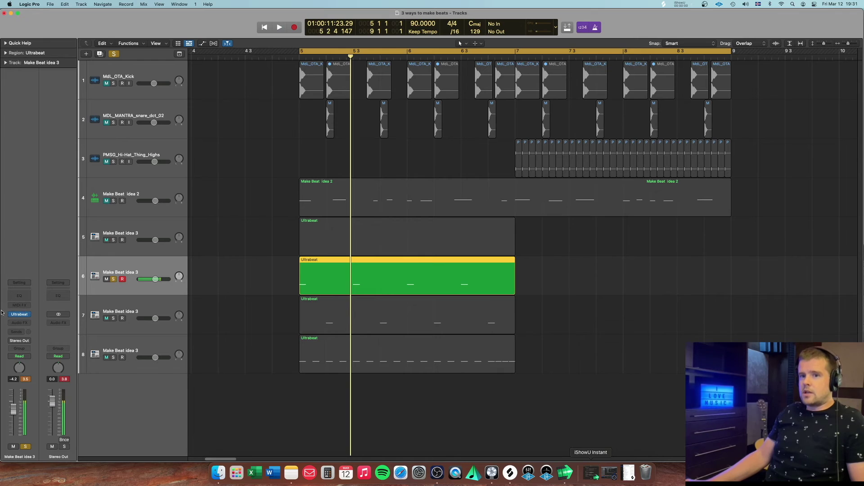
click(20, 314)
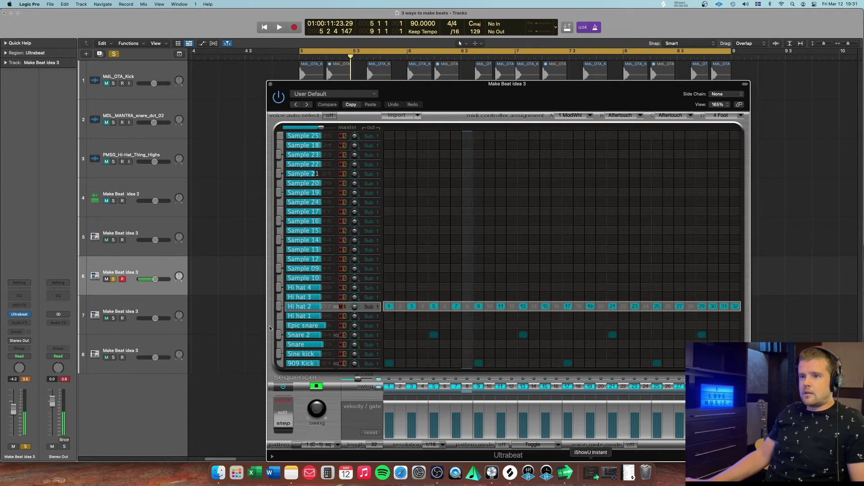
click(316, 385)
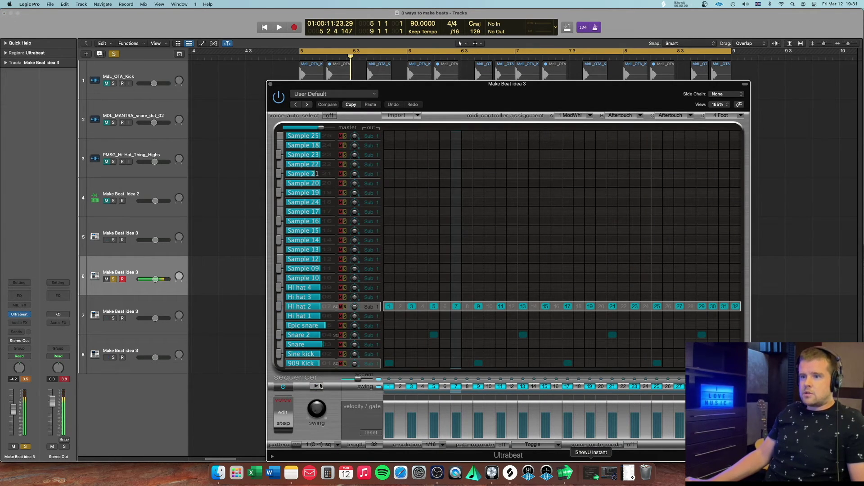
click(270, 84)
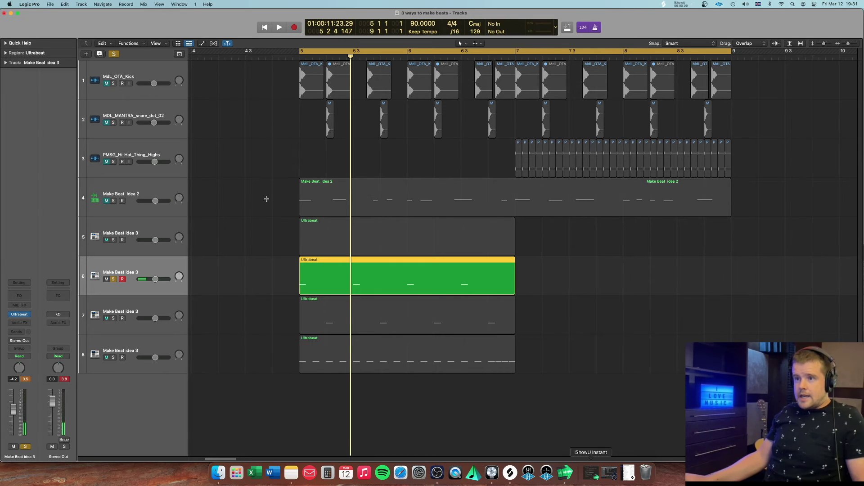